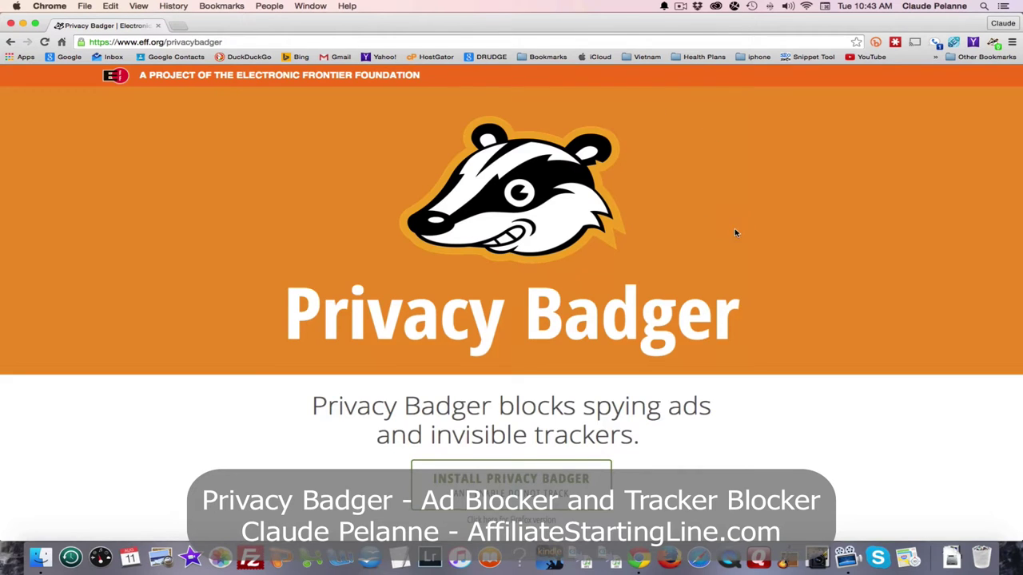
Expand the 'How does Privacy Badger work?' FAQ on eff.org/privacybadger, read it, and return to the top.
scroll(735, 233, "down", 5)
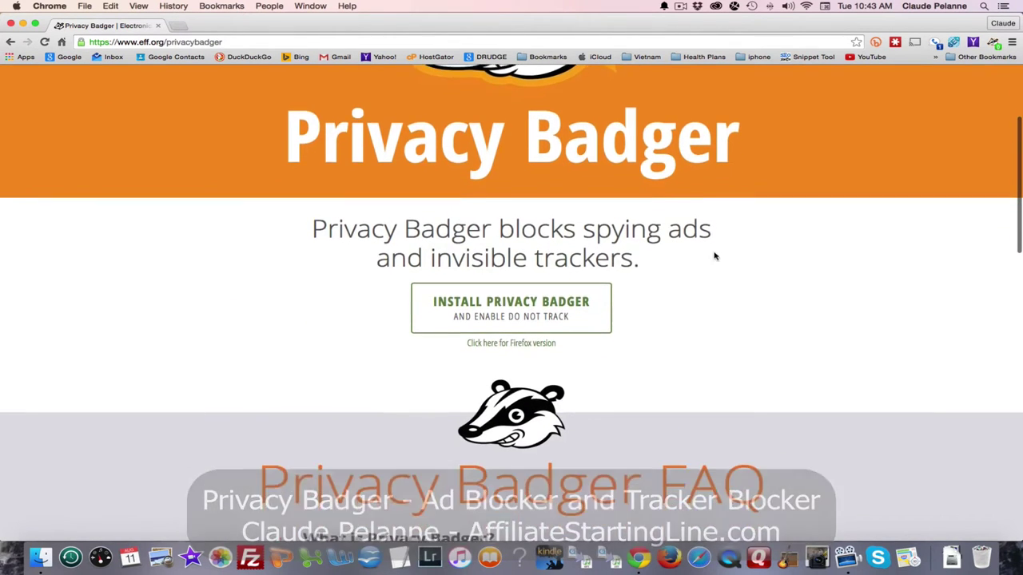
scroll(715, 255, "down", 8)
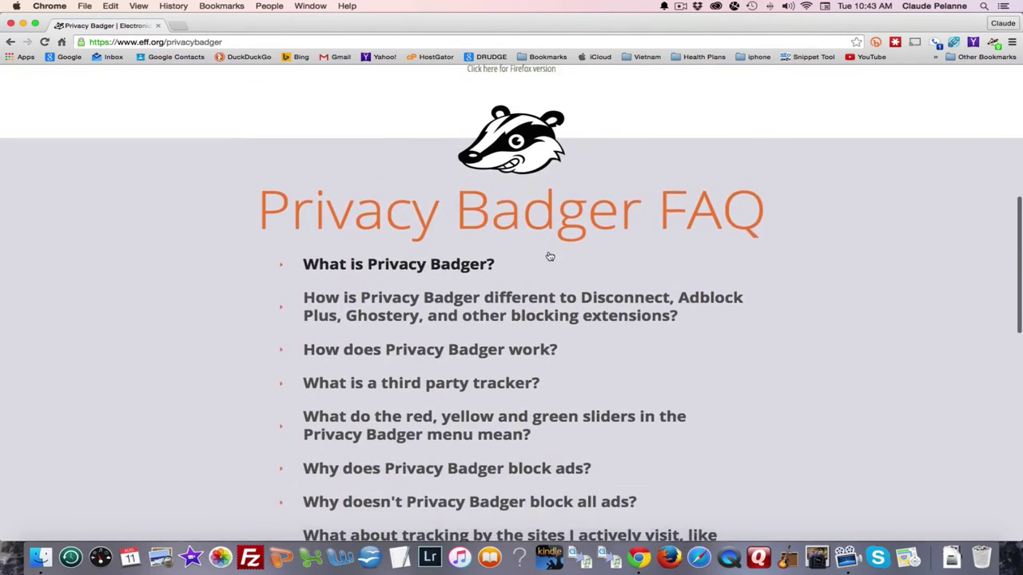
scroll(549, 256, "down", 3)
left_click(453, 266)
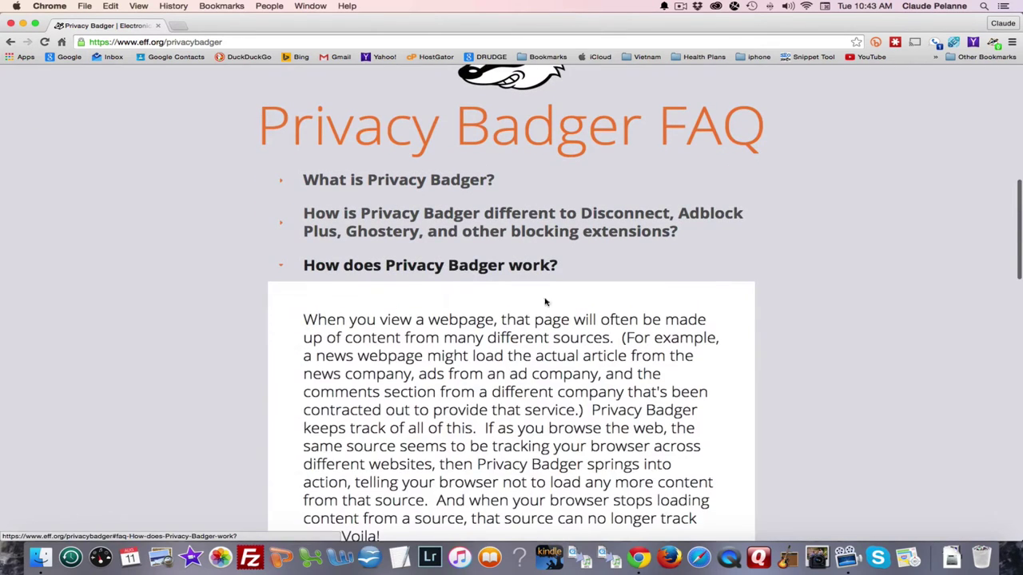
scroll(751, 280, "down", 2)
scroll(817, 232, "down", 4)
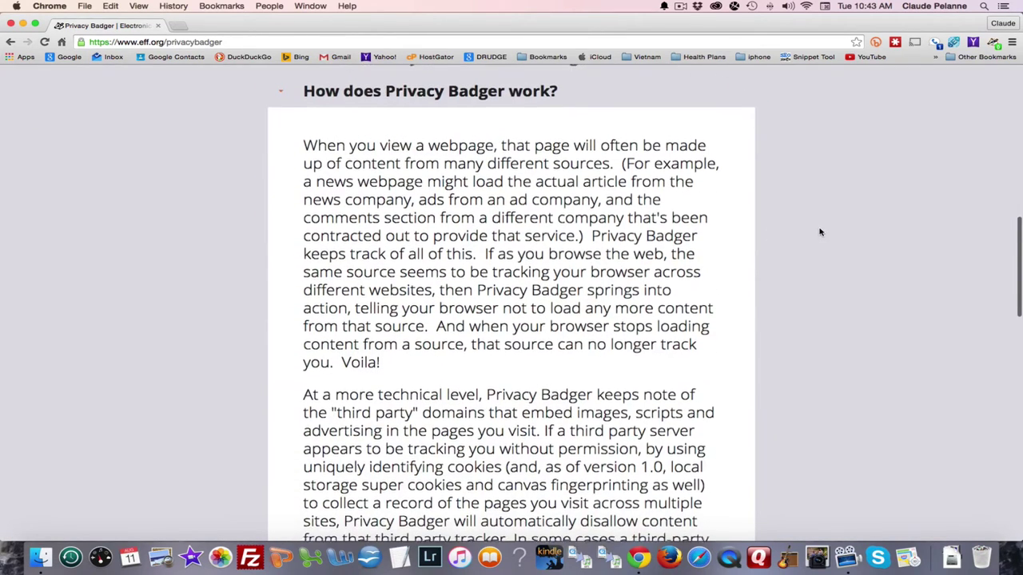
scroll(819, 231, "down", 1)
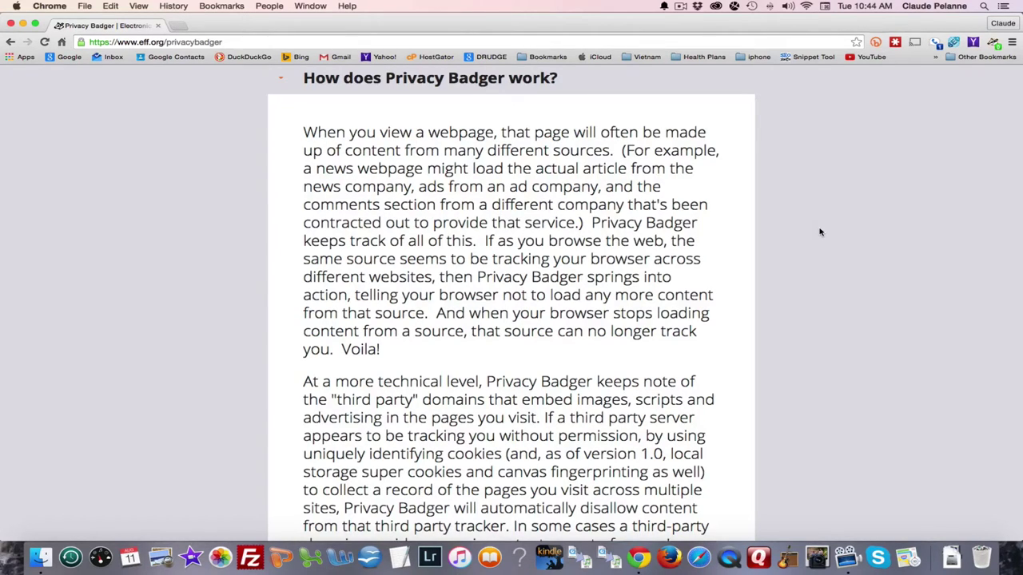
scroll(842, 219, "up", 10)
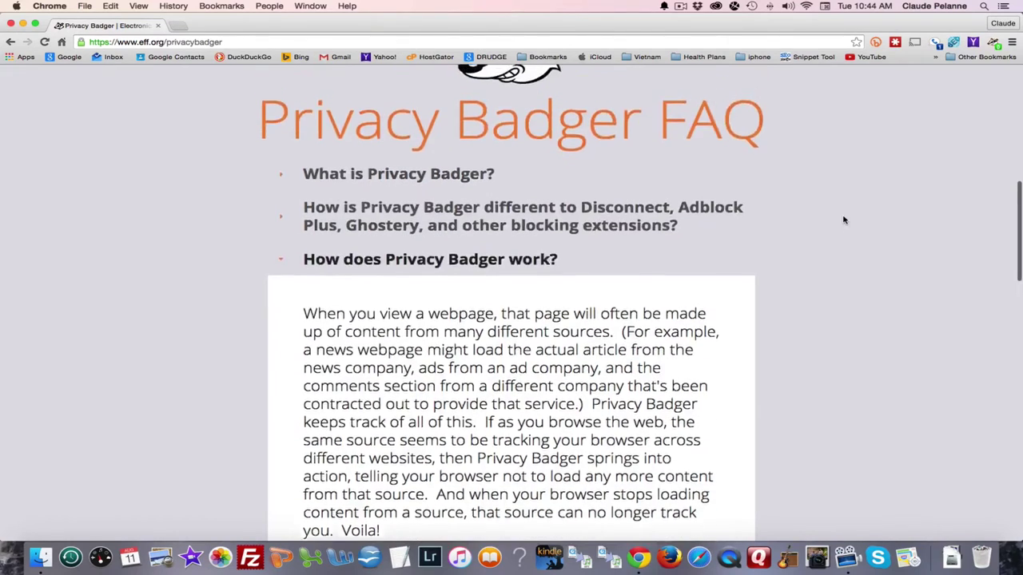
scroll(859, 220, "up", 8)
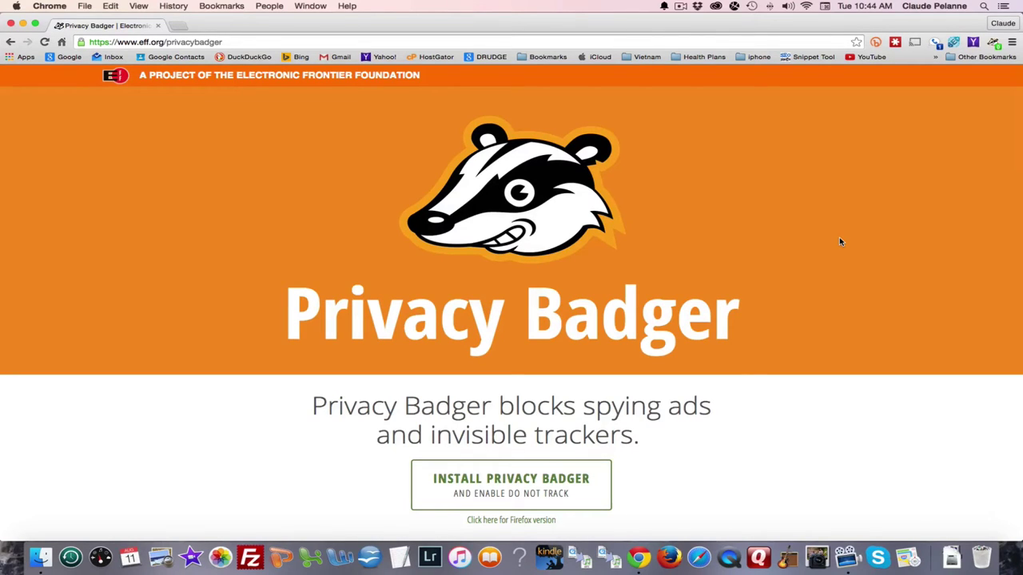
Open Chrome's Extensions page from the menu's More tools submenu.
left_click(1011, 44)
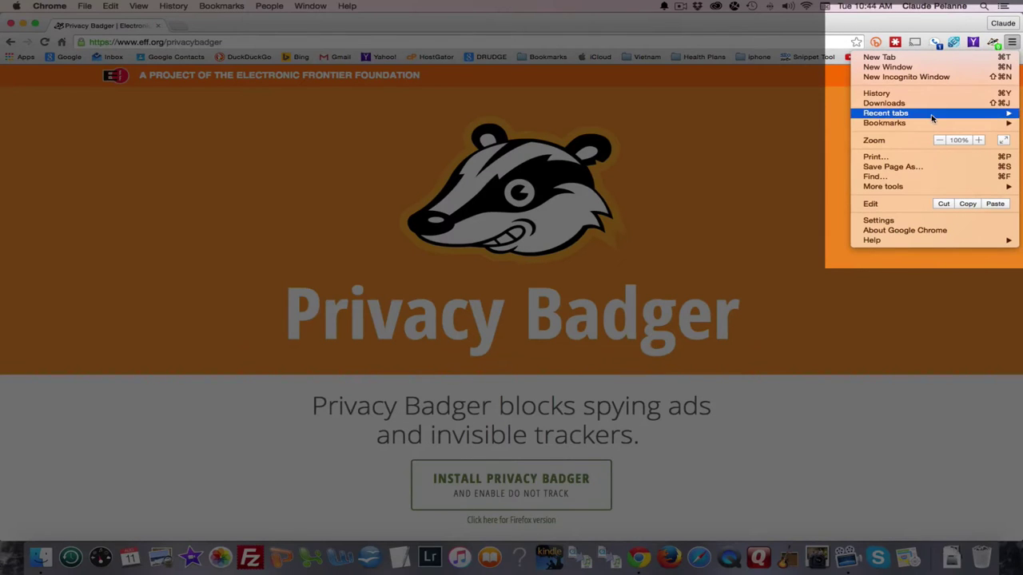
mouse_move(891, 189)
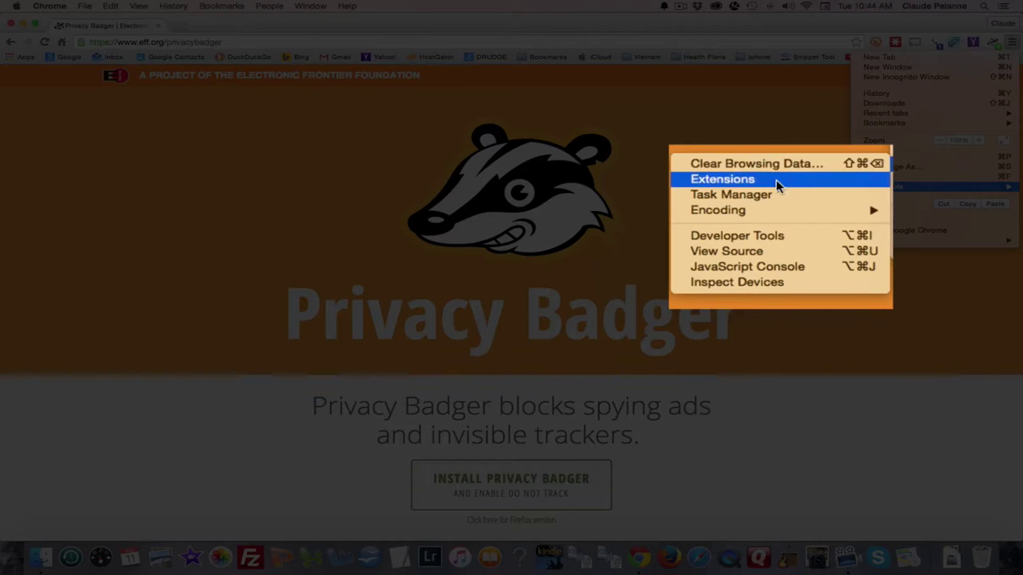
mouse_move(762, 215)
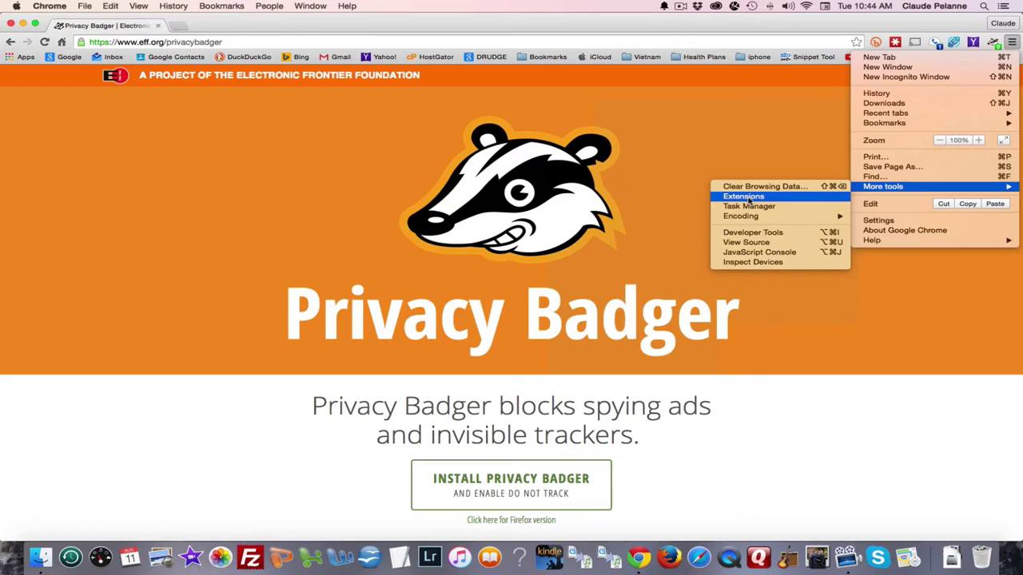
left_click(746, 199)
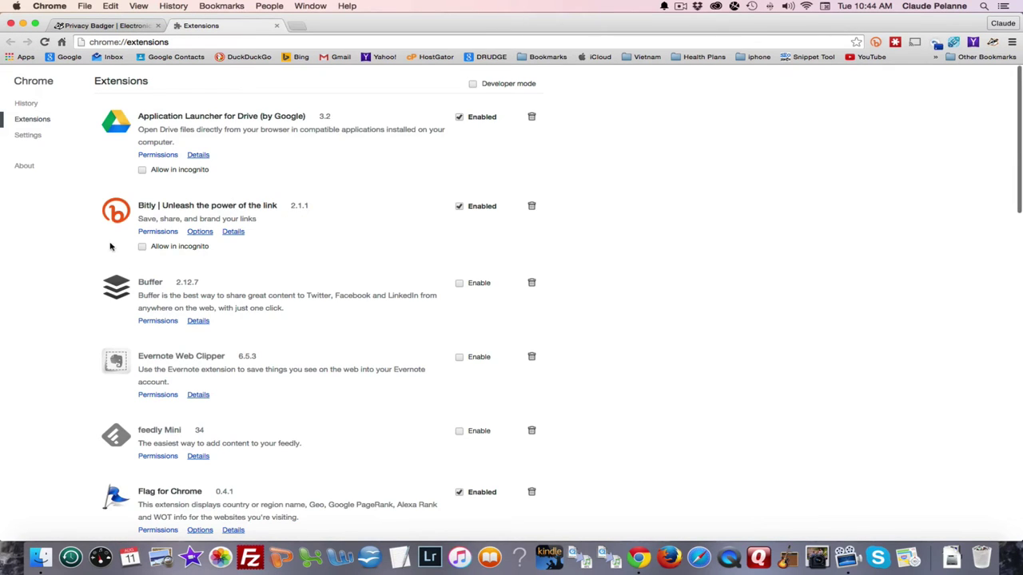
Follow 'Get more extensions' to the Chrome Web Store's Extensions category.
scroll(137, 266, "down", 10)
scroll(138, 266, "down", 5)
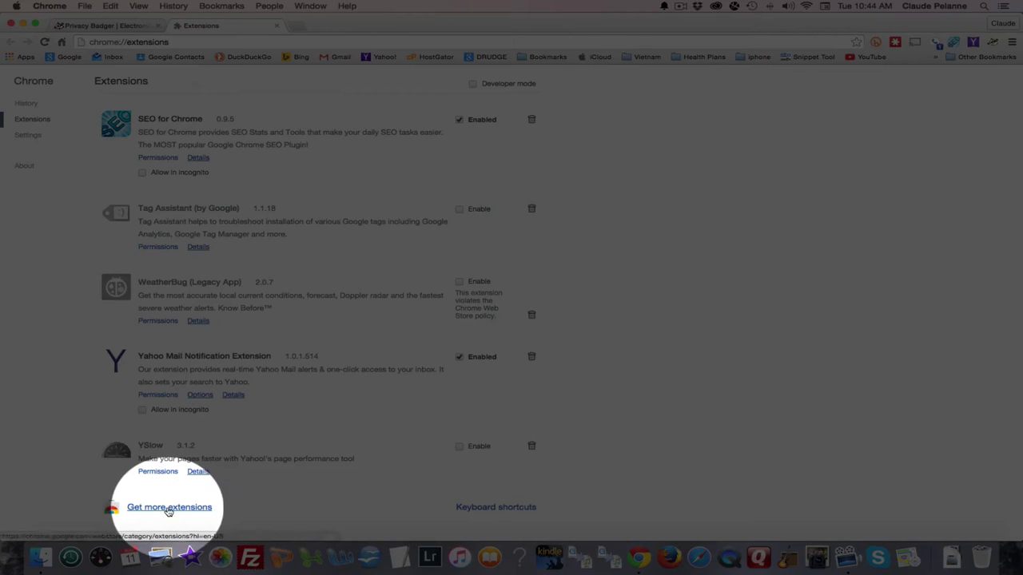
left_click(168, 508)
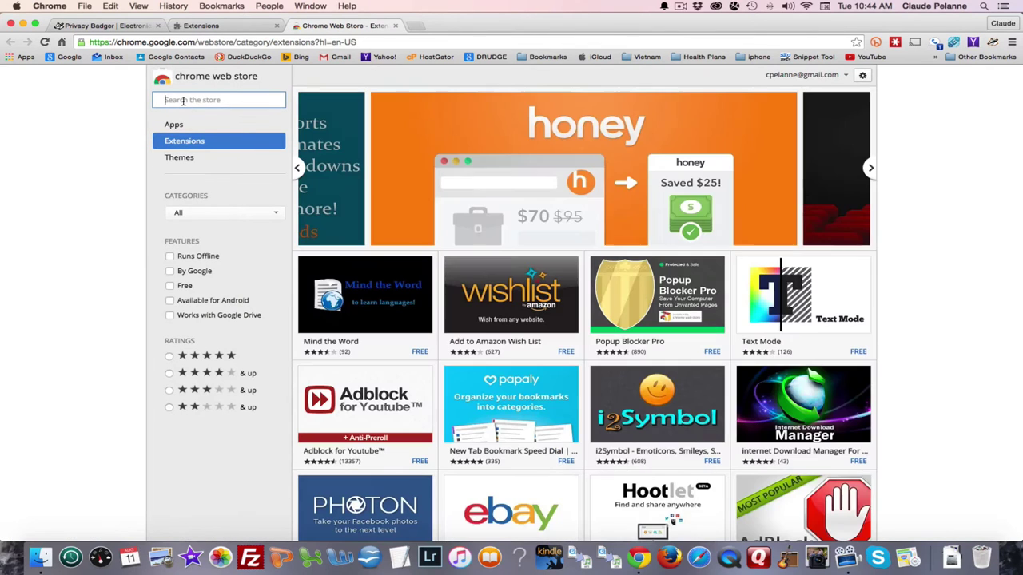
type("pri")
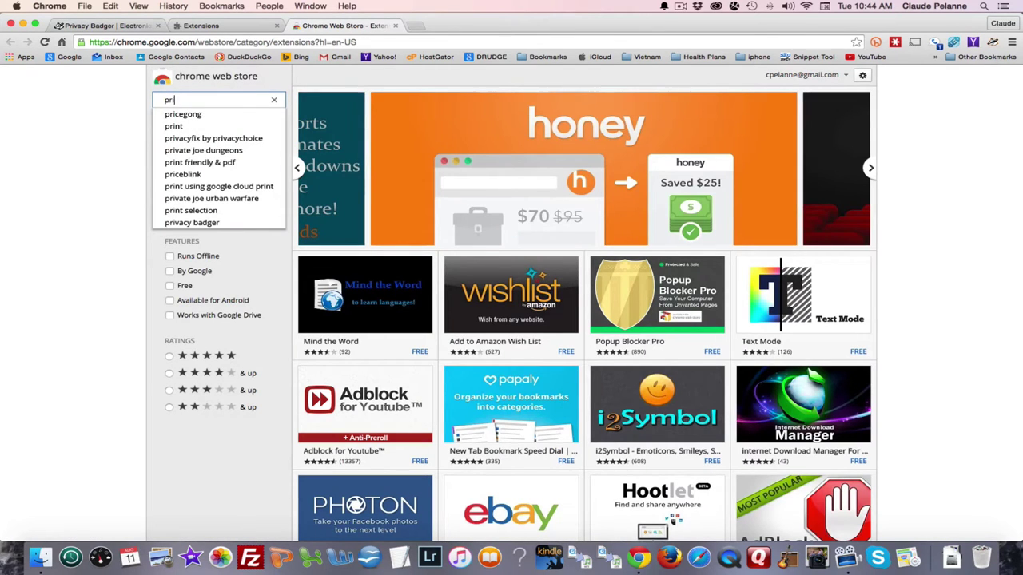
type("vacy")
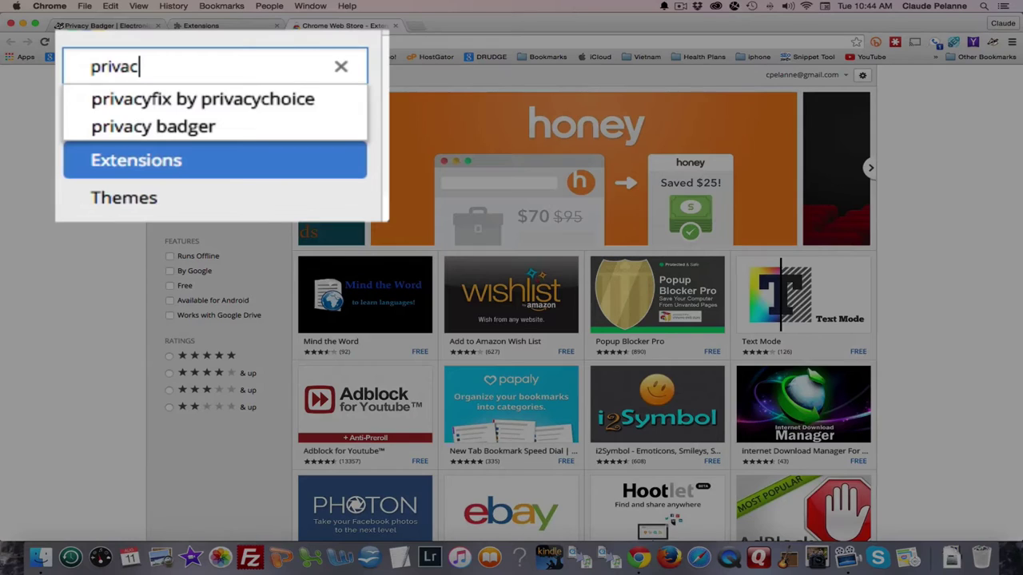
left_click(132, 126)
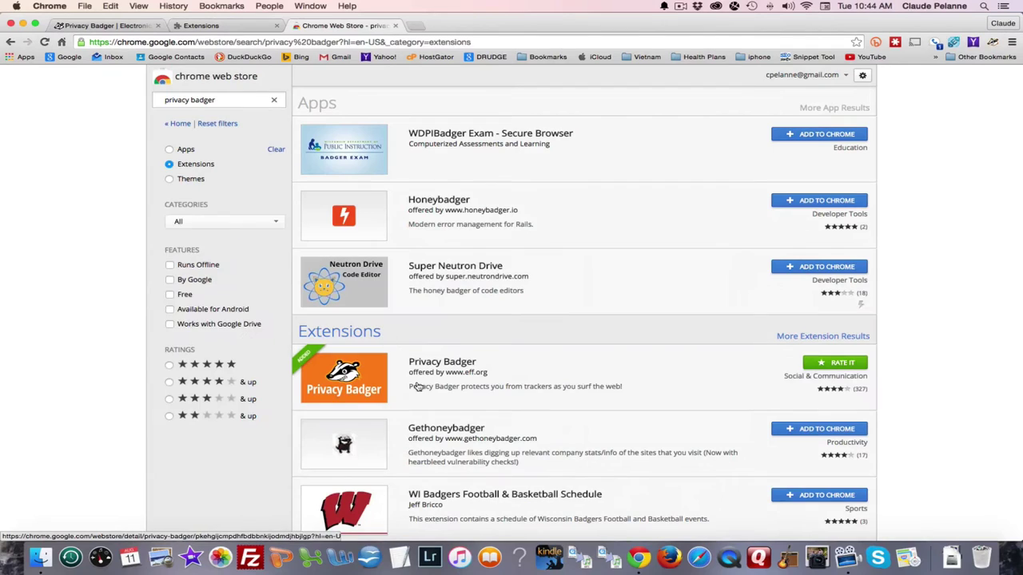
scroll(439, 388, "down", 5)
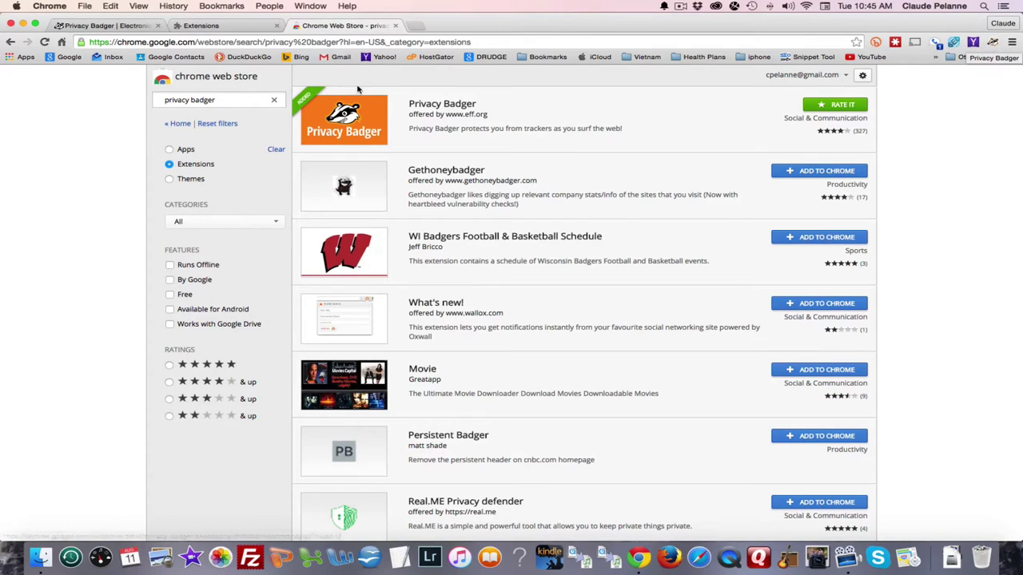
left_click(412, 26)
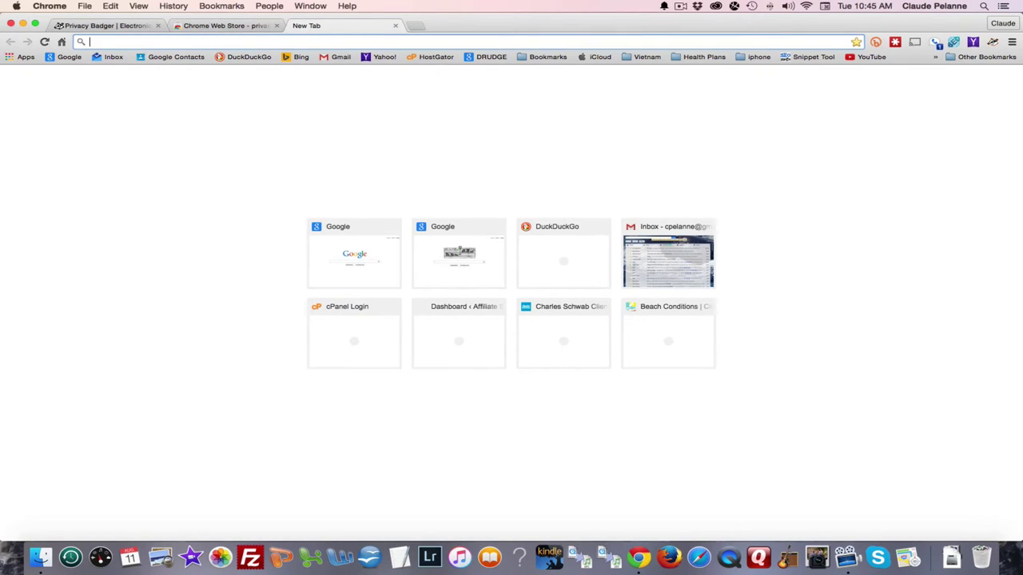
type("huffington")
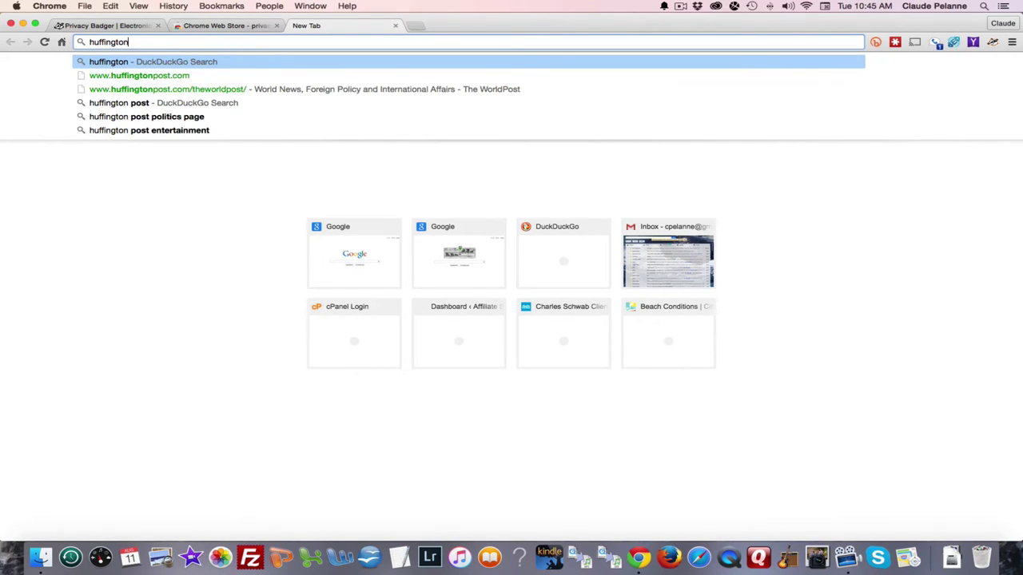
left_click(122, 76)
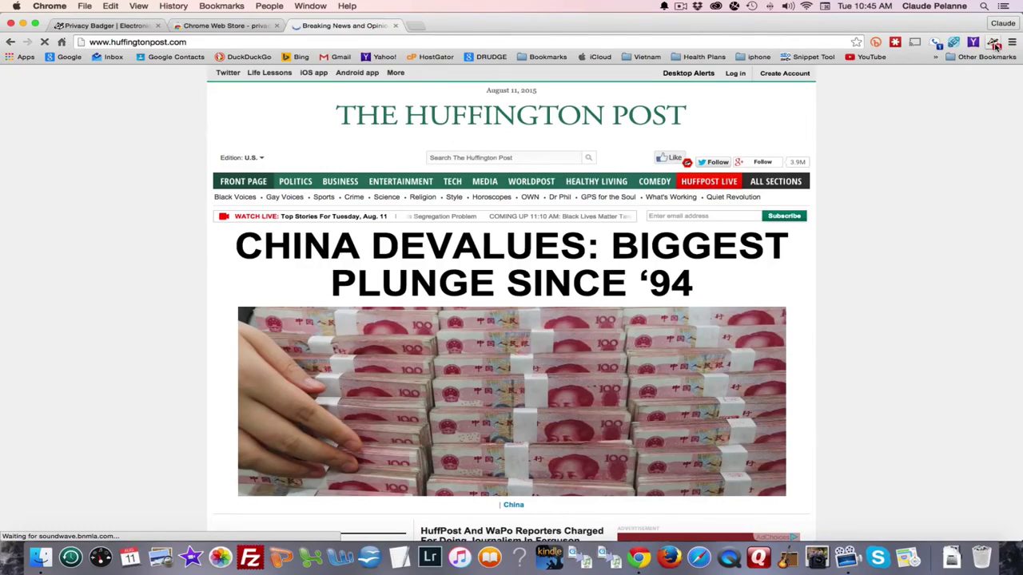
left_click(993, 43)
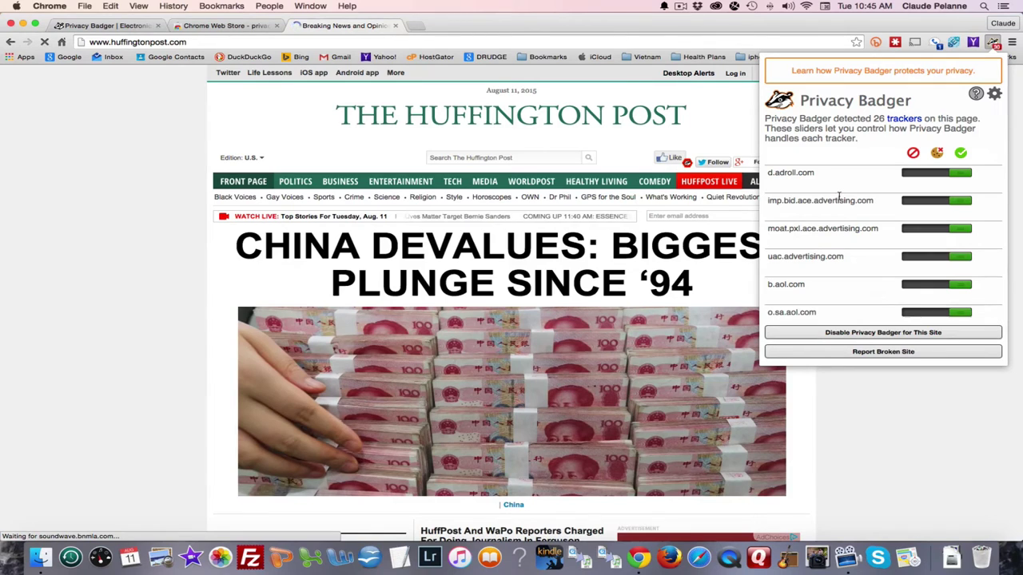
left_click(995, 97)
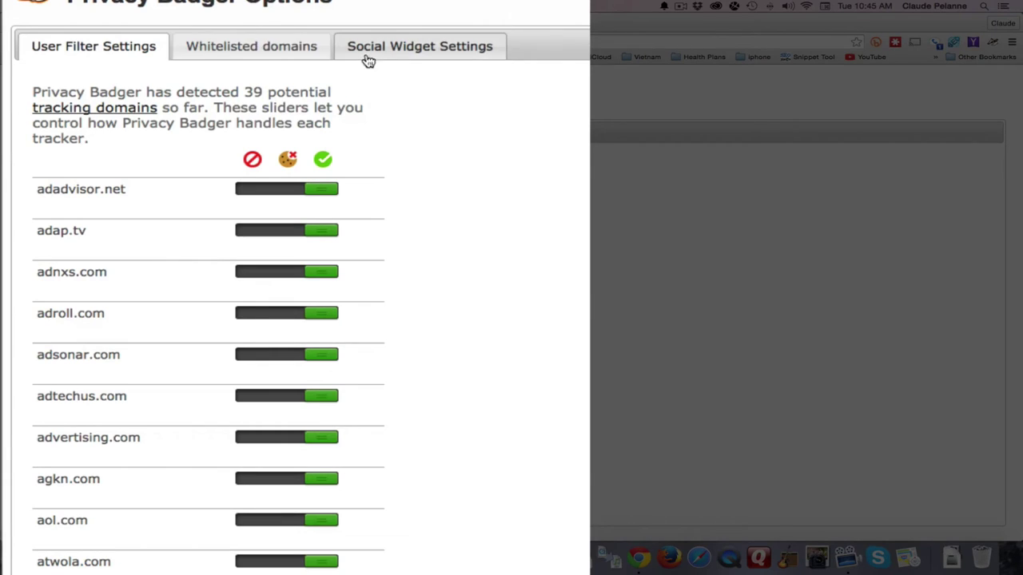
Browse the Social Widget and Whitelisted domains tabs, then set adadvisor.net to blocked and back to allowed.
left_click(423, 49)
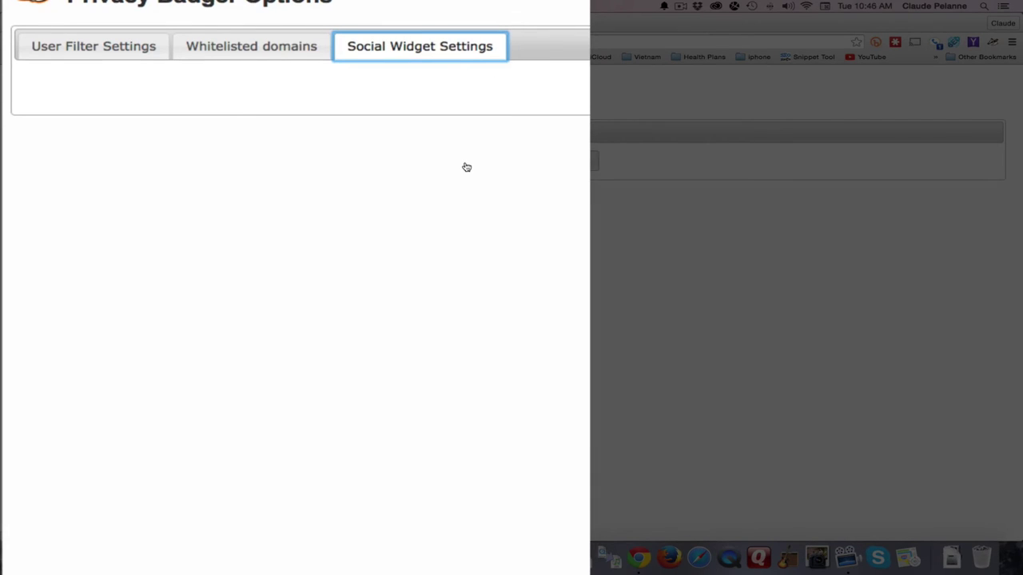
left_click(276, 45)
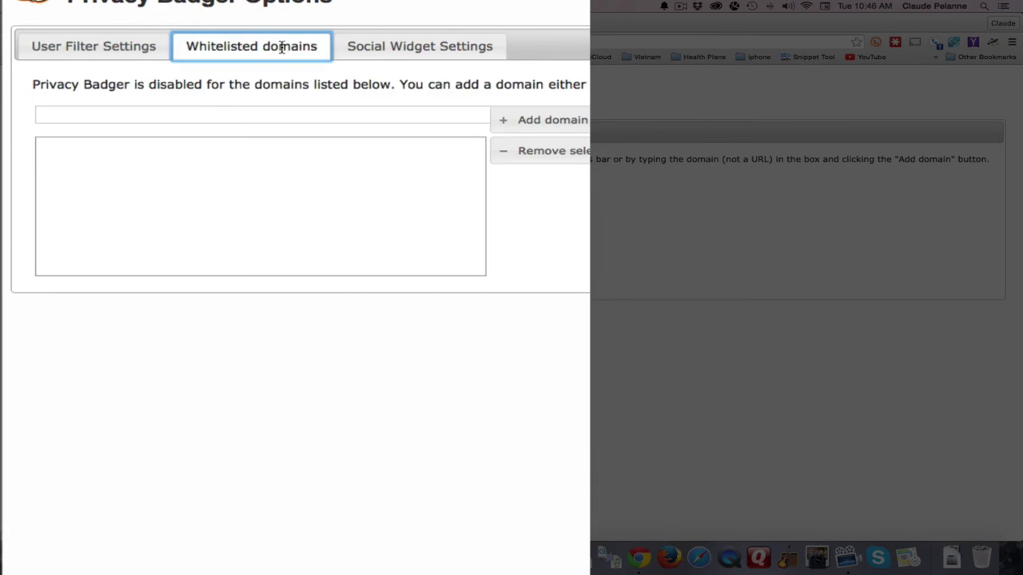
left_click(99, 45)
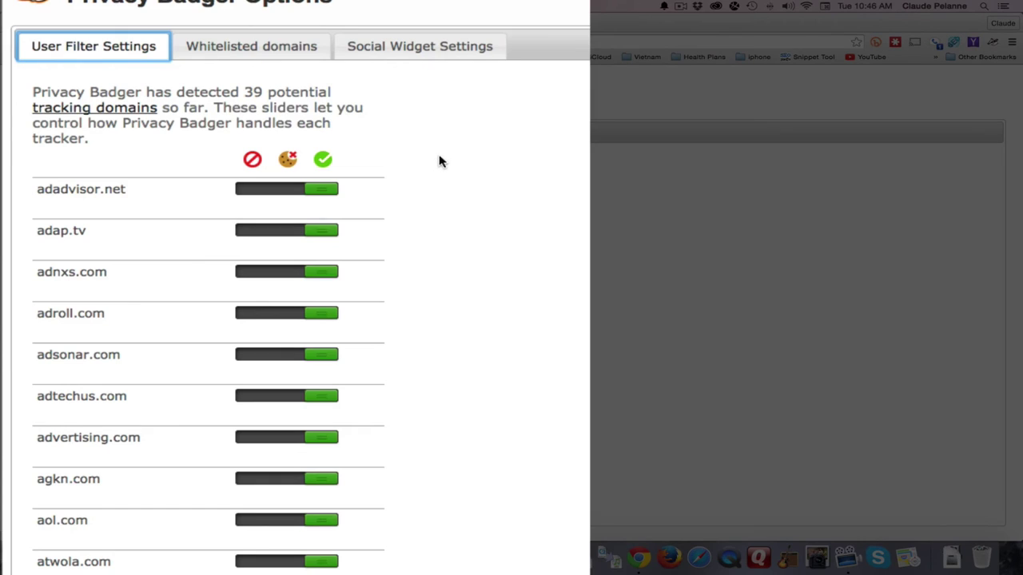
mouse_move(322, 187)
left_mouse_down()
mouse_move(213, 186)
mouse_move(346, 196)
mouse_move(216, 186)
mouse_move(319, 192)
left_mouse_up()
left_click(337, 189)
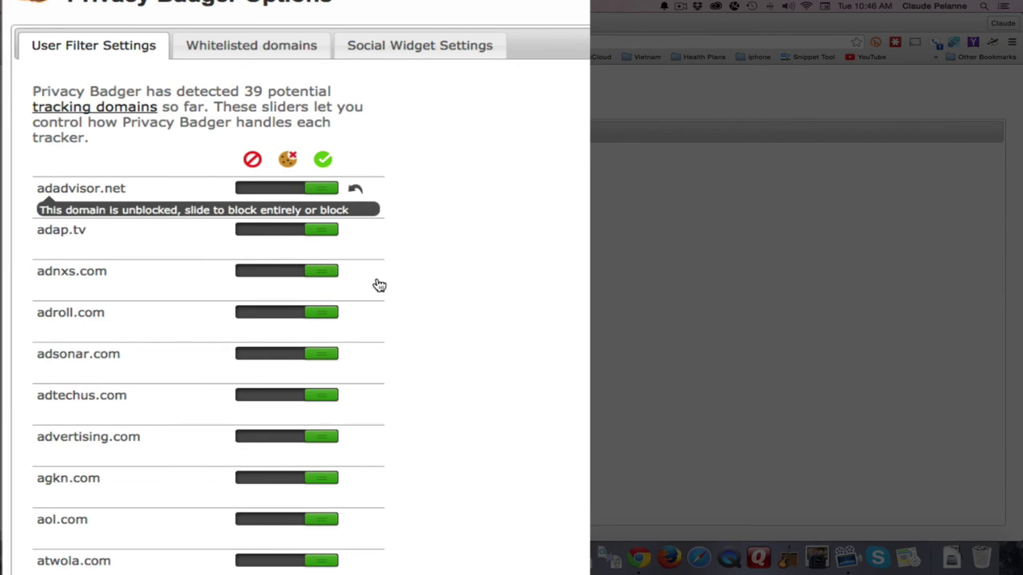
Review the list of 39 tracking domains, then return to the EFF Privacy Badger page.
scroll(231, 300, "down", 10)
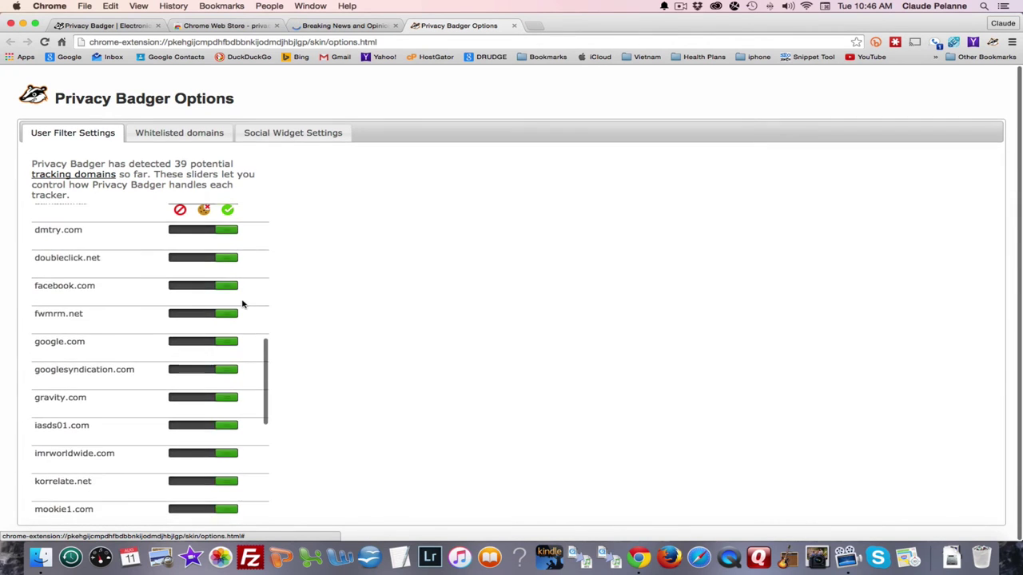
scroll(244, 302, "down", 3)
scroll(94, 301, "down", 5)
scroll(98, 322, "down", 2)
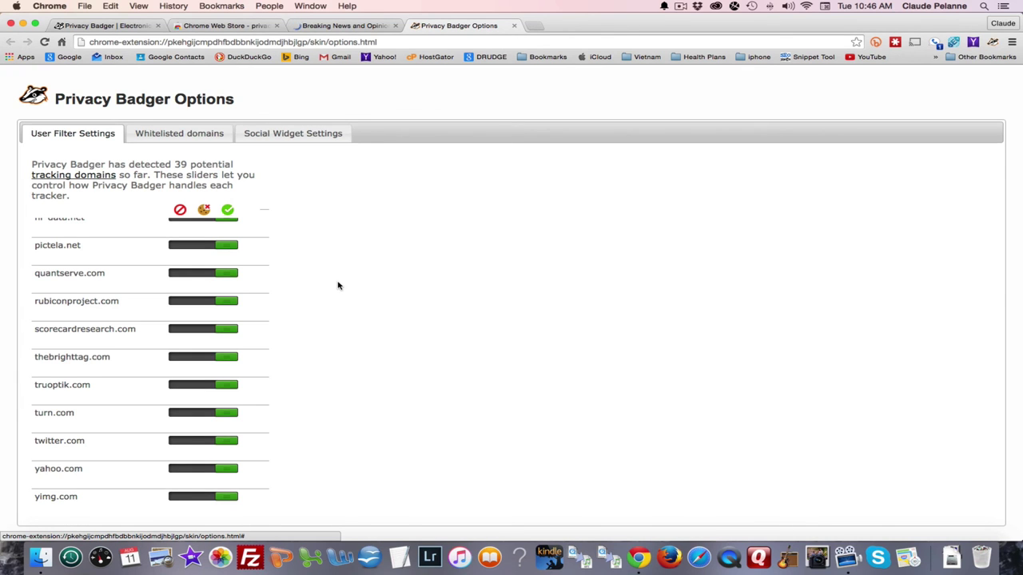
scroll(255, 244, "up", 2)
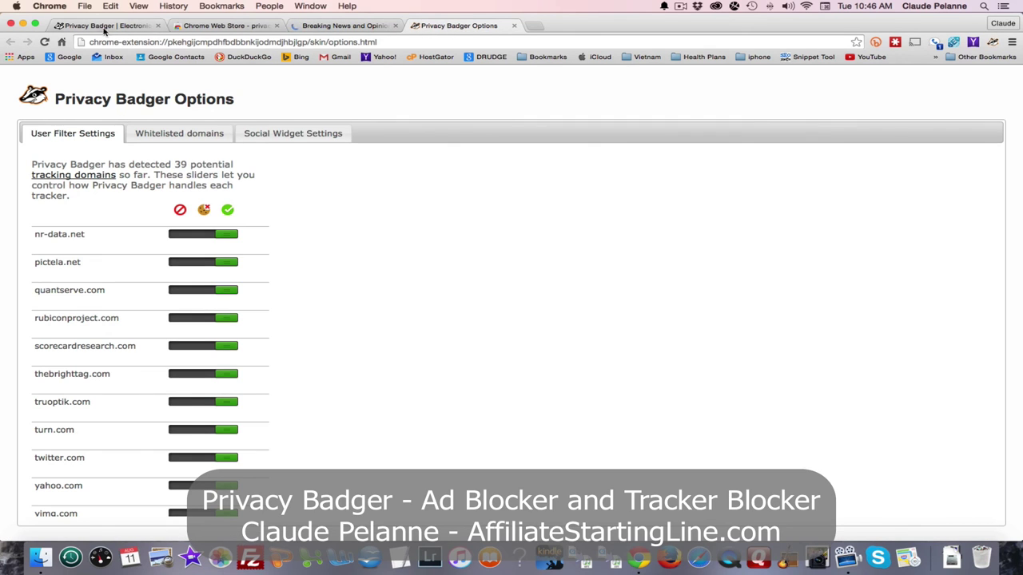
left_click(102, 28)
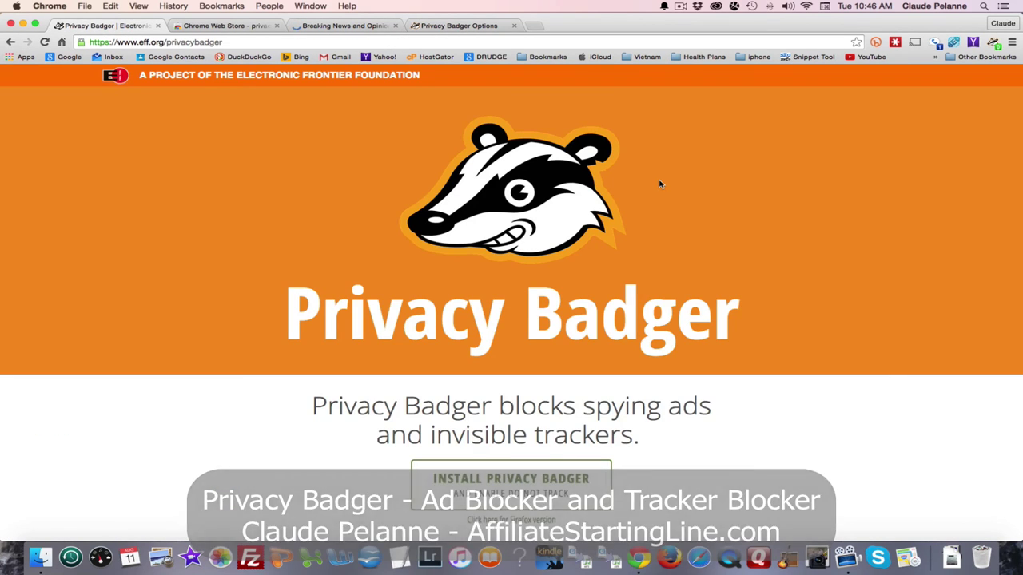